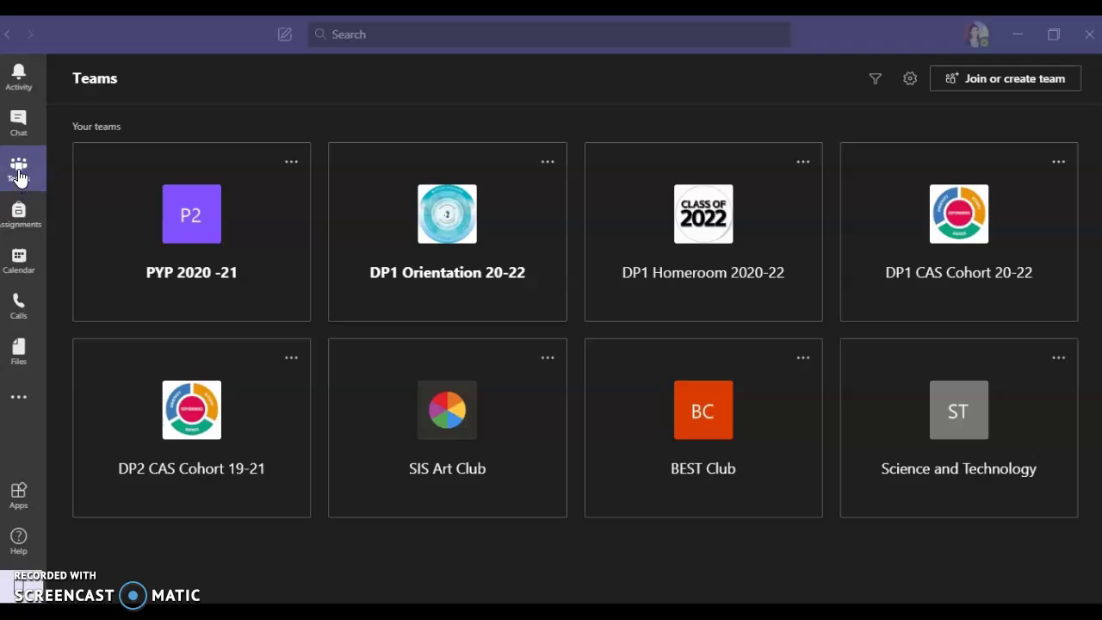
Start creating a new class team from the teams overview.
left_click(19, 172)
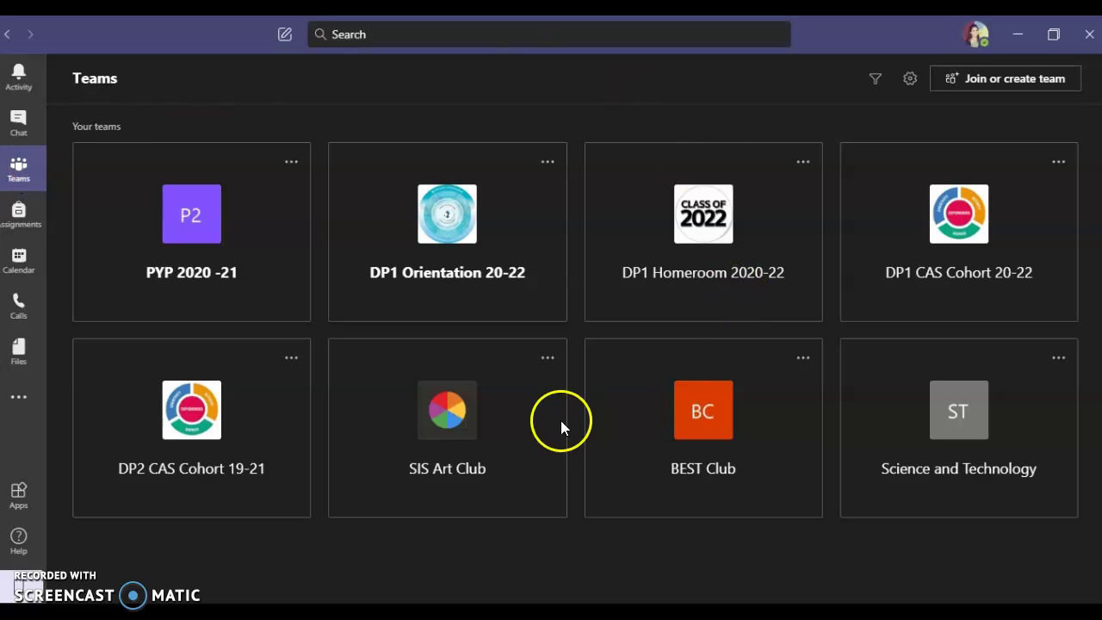
left_click(971, 92)
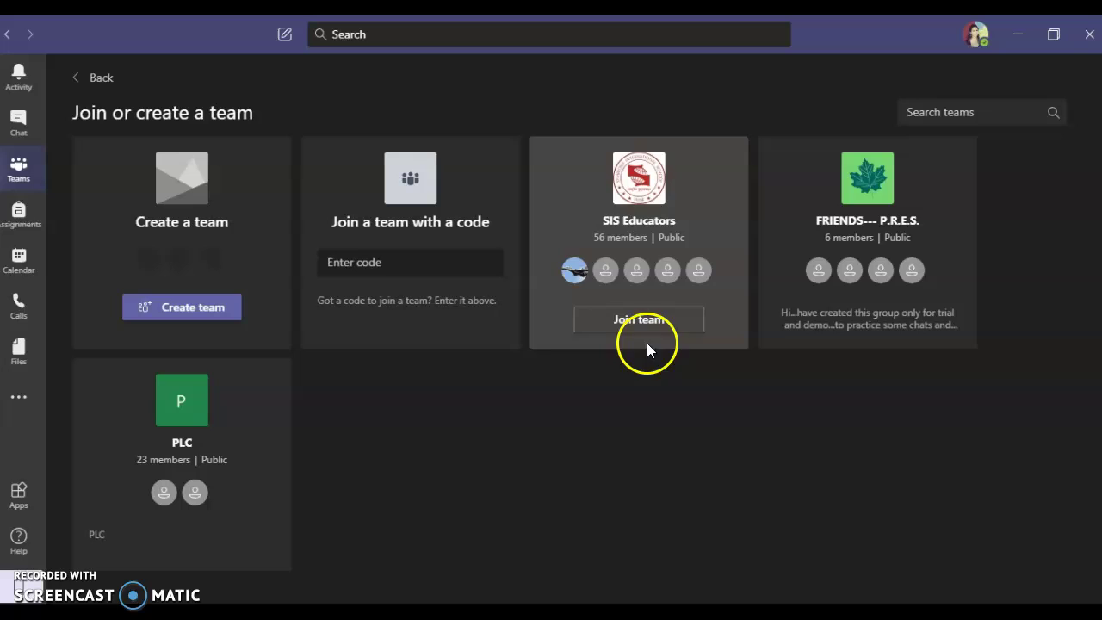
mouse_move(639, 336)
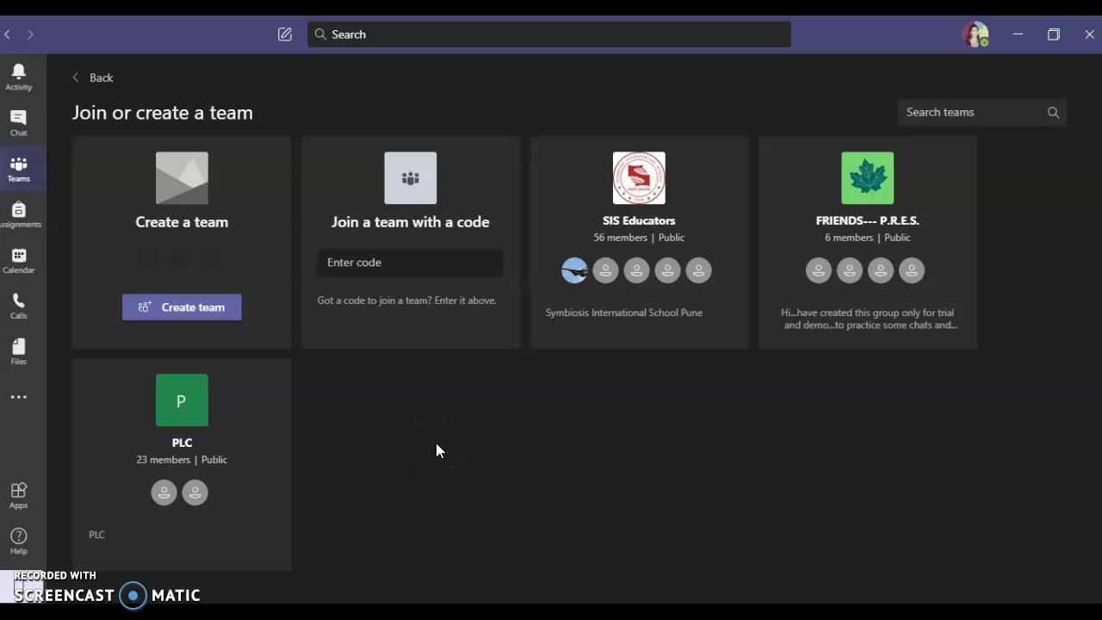
left_click(209, 312)
left_click(209, 312)
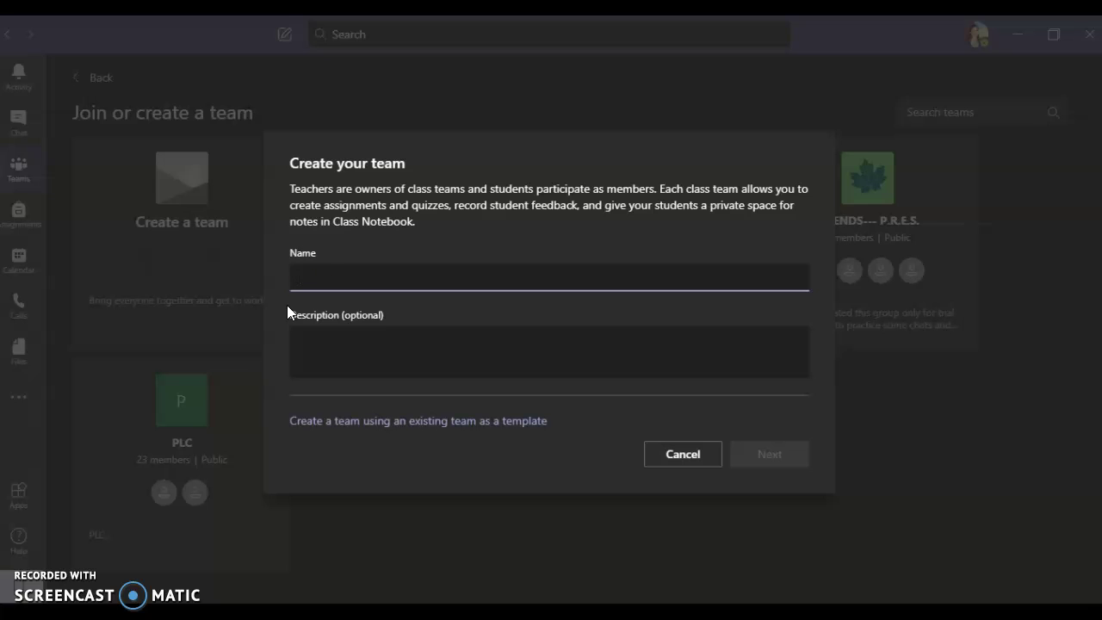
Name the new class team DRAMA PYP1, leave the description empty and continue to adding people.
left_click(312, 275)
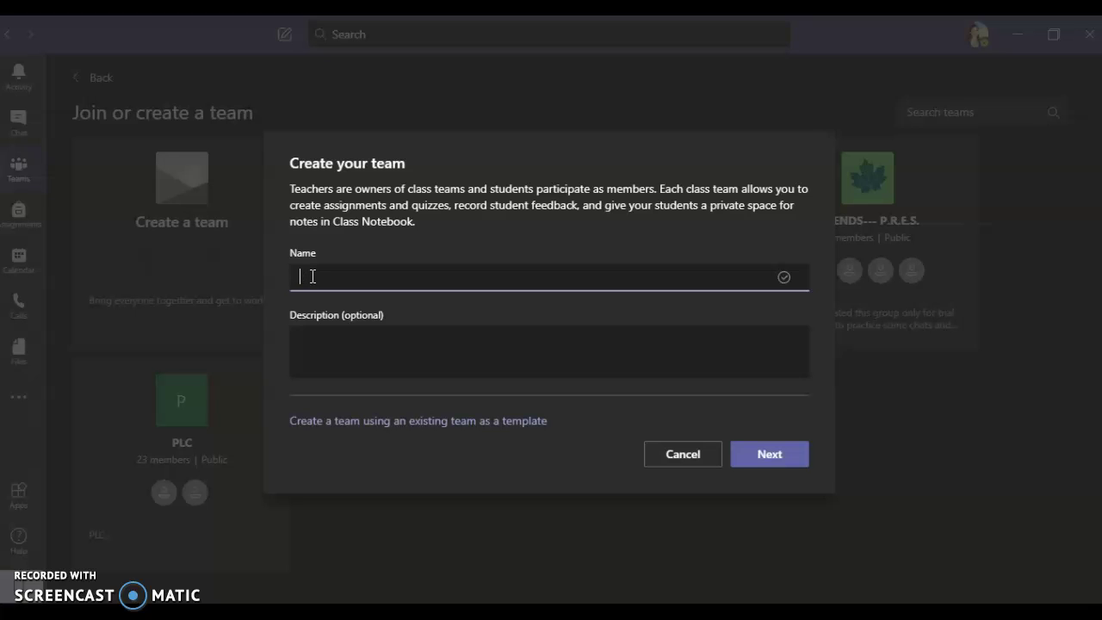
type("dRA")
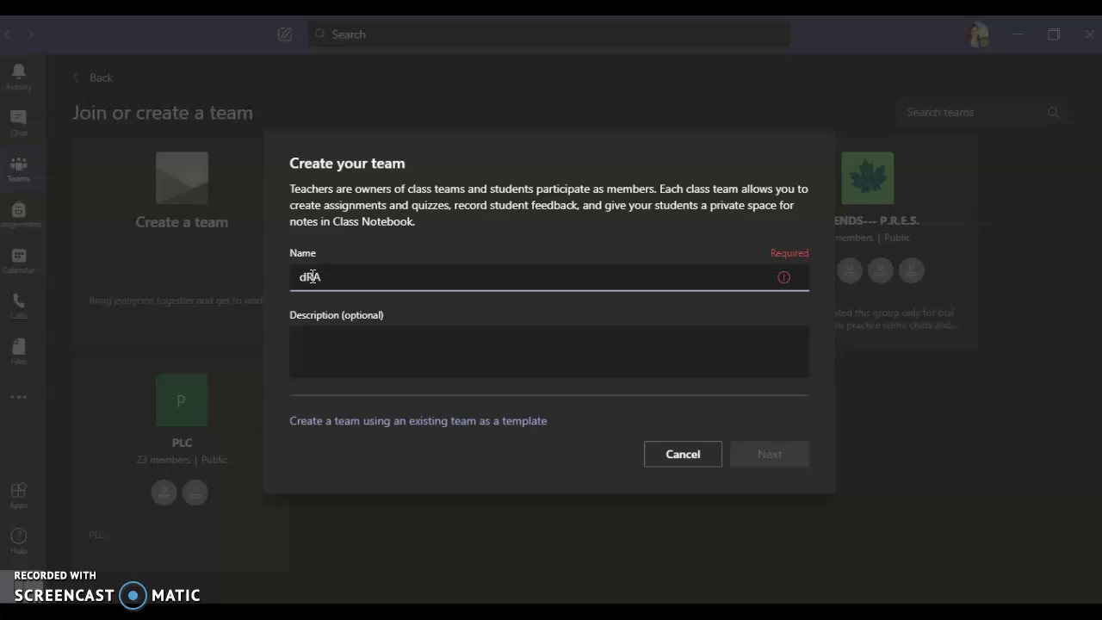
type("MA")
key("BackSpace")
key("BackSpace")
key("BackSpace")
key("BackSpace")
key("BackSpace")
type("DRAMA PYP")
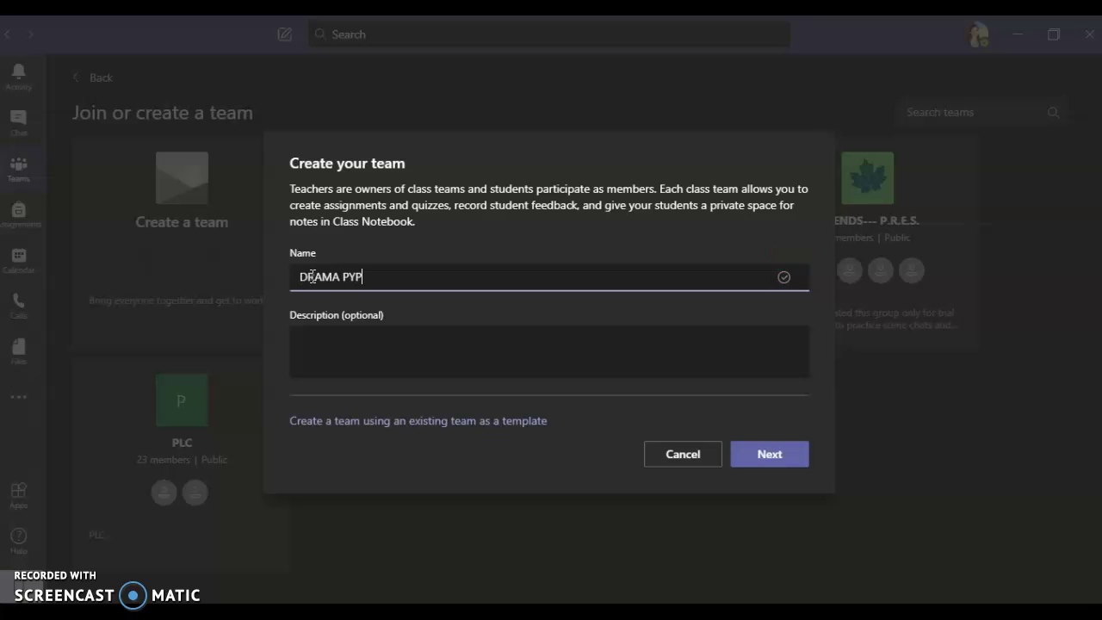
type("1")
left_click(774, 457)
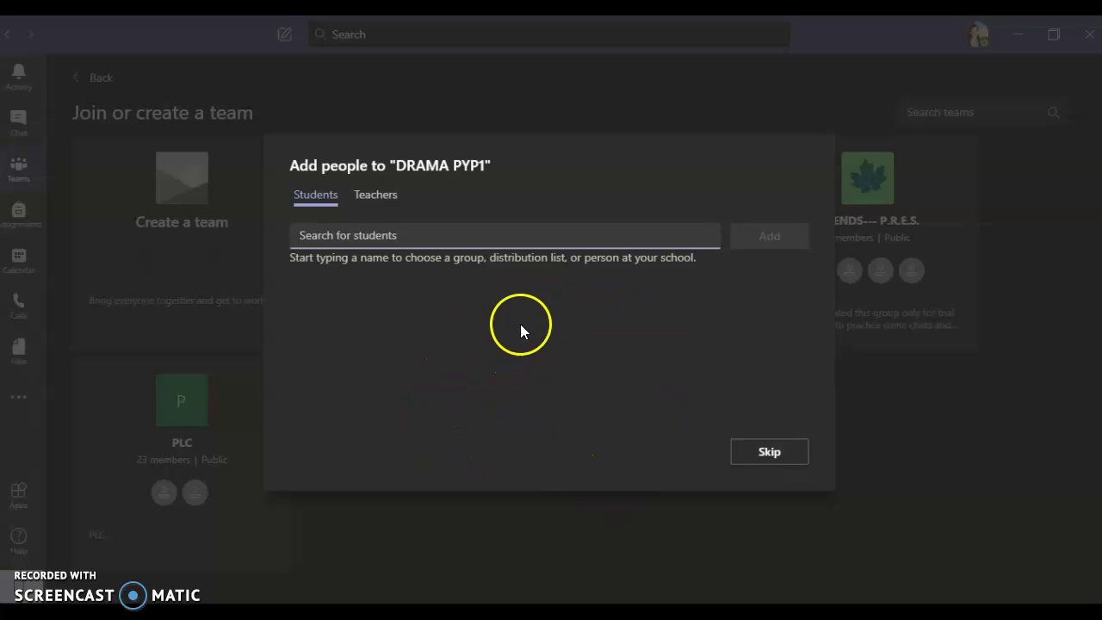
left_click(450, 233)
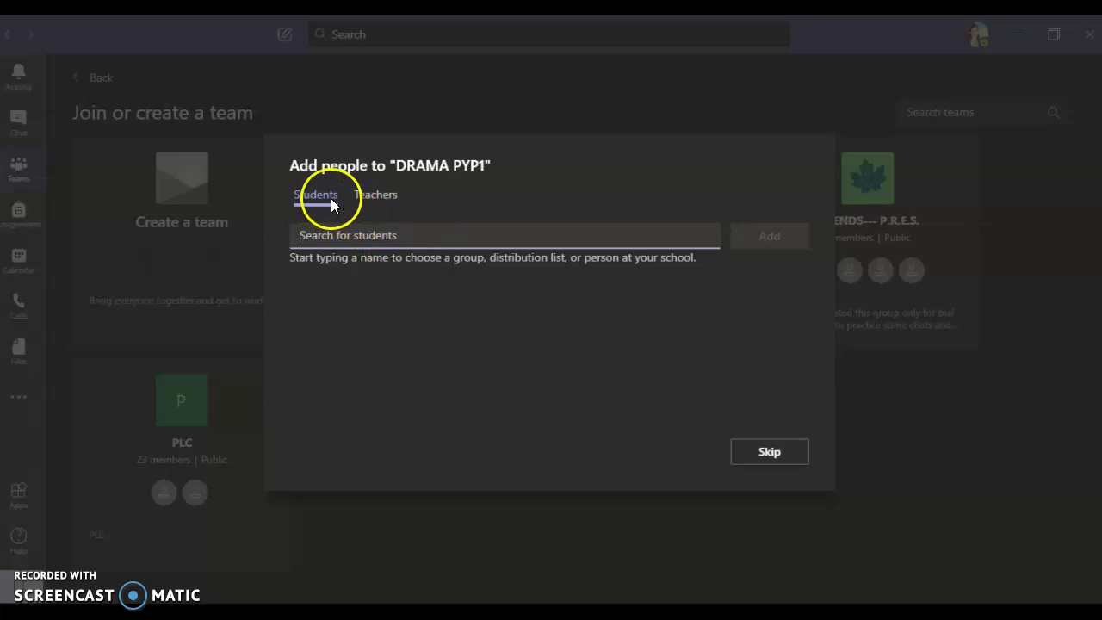
left_click(376, 197)
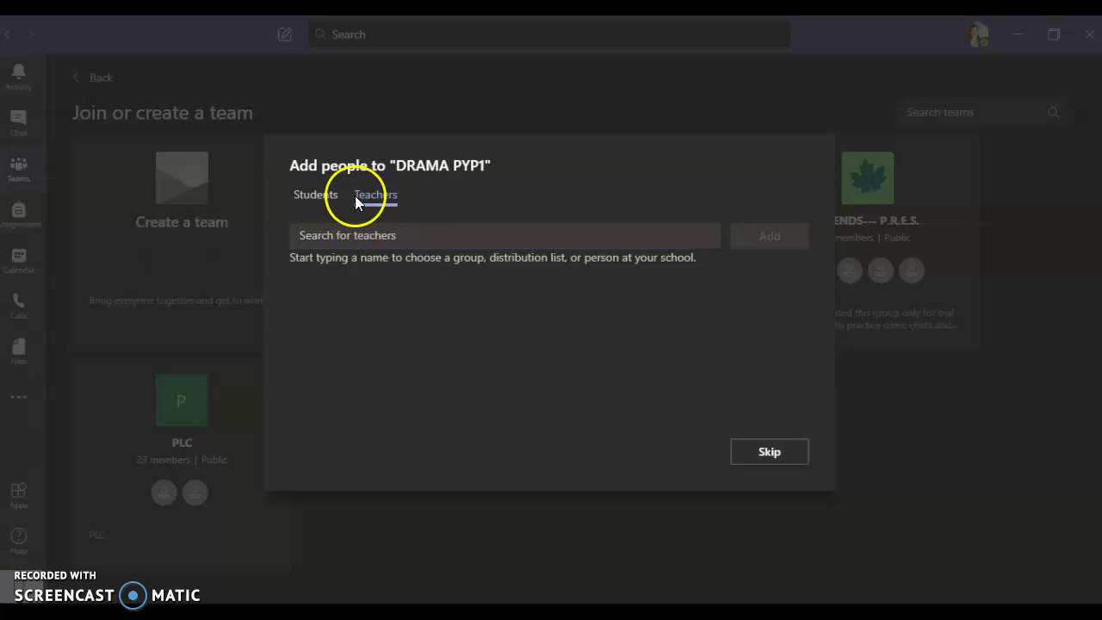
left_click(312, 197)
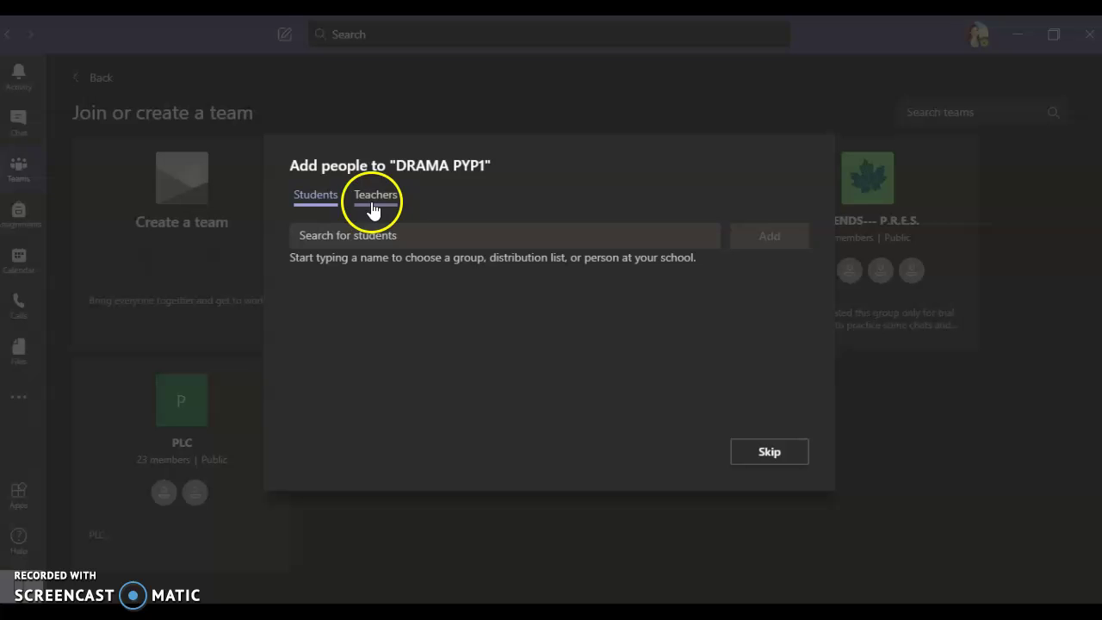
left_click(353, 235)
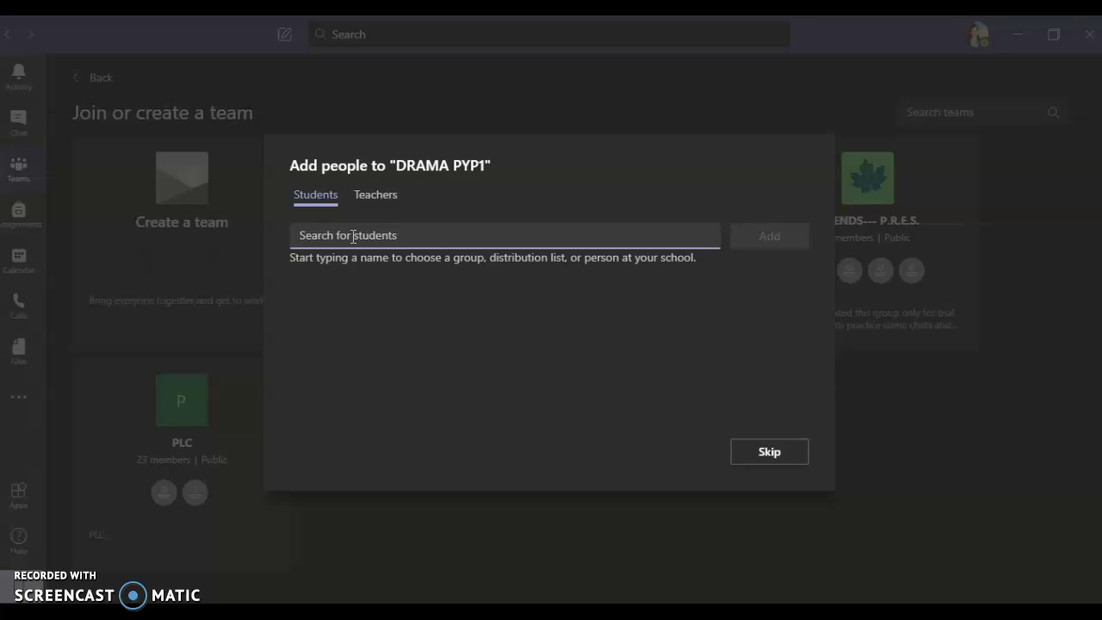
Find the PYP Head Teacher by name, add them to the team as a teacher and finish adding people.
left_click(385, 198)
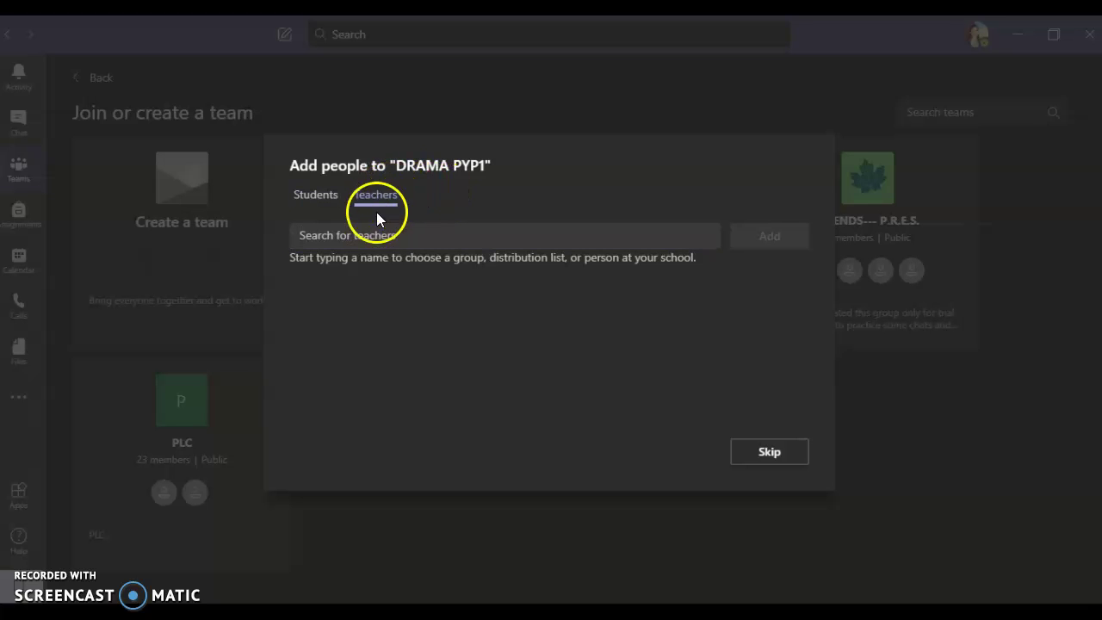
left_click(353, 235)
type("P")
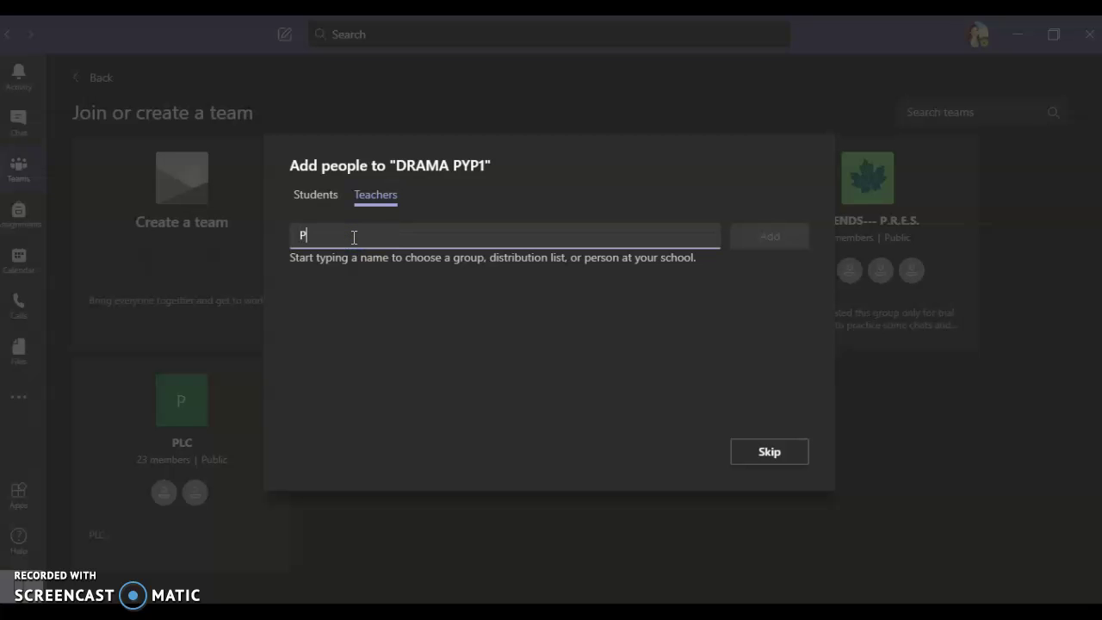
type("P")
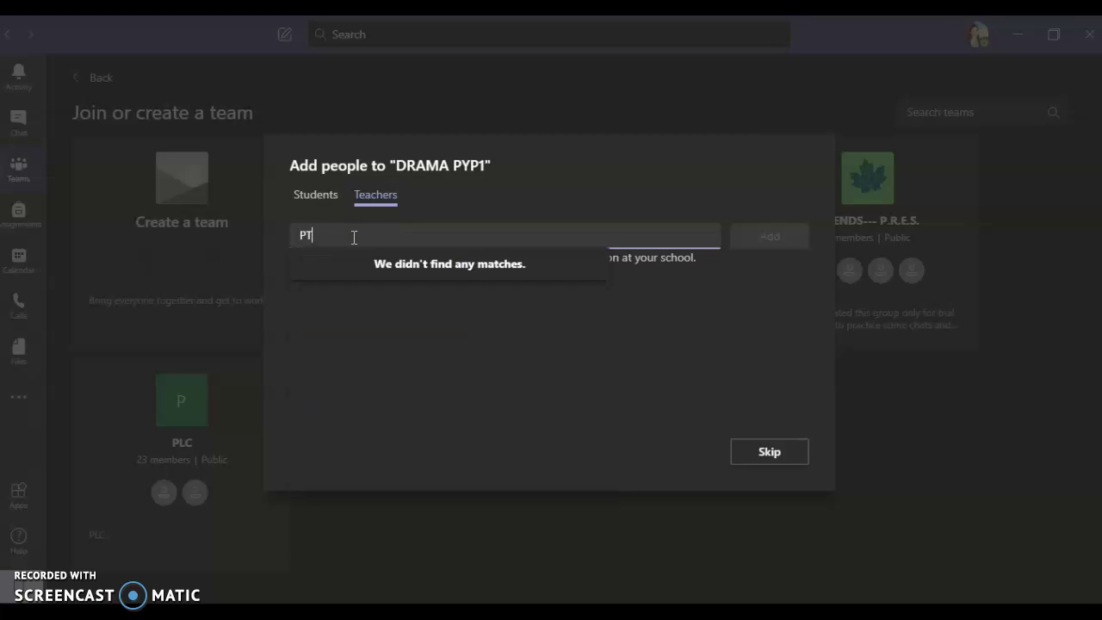
key("BackSpace")
type("r")
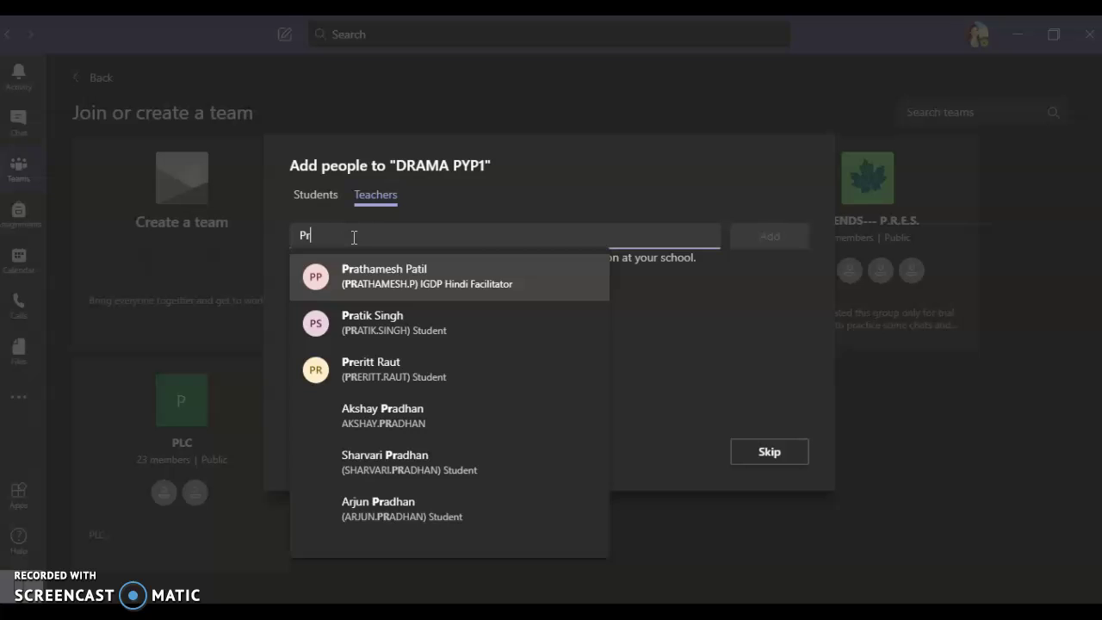
type("eeth")
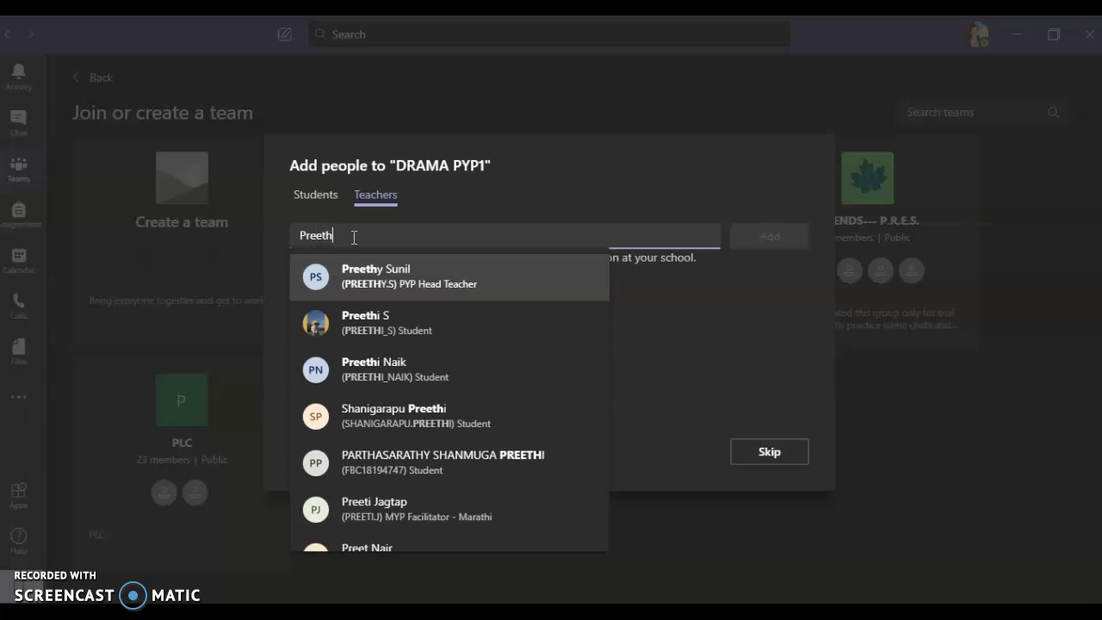
left_click(356, 284)
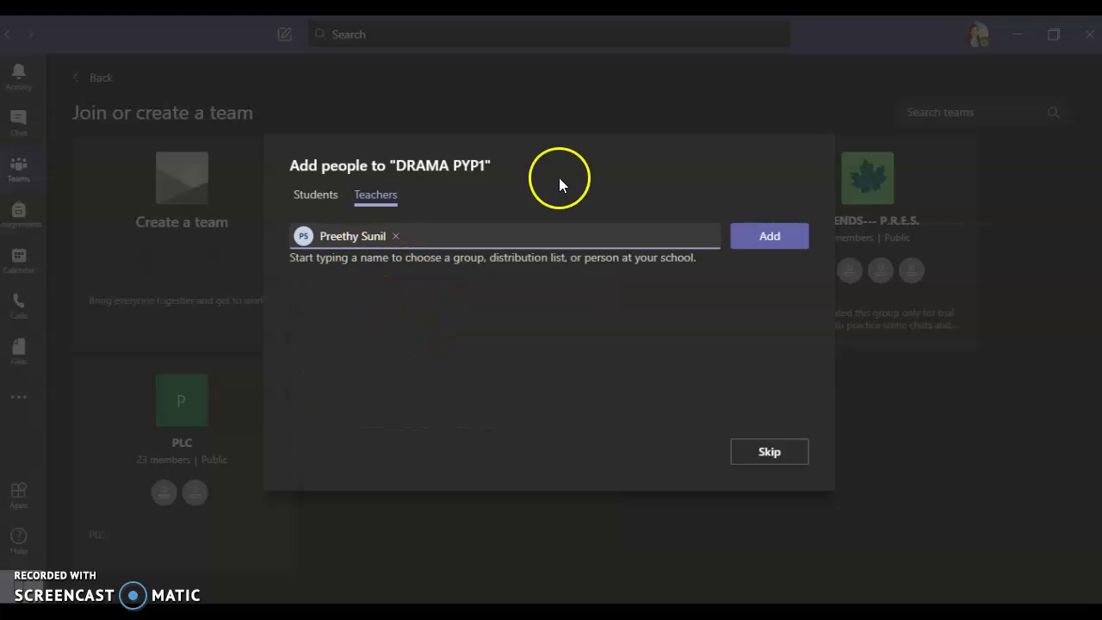
left_click(765, 241)
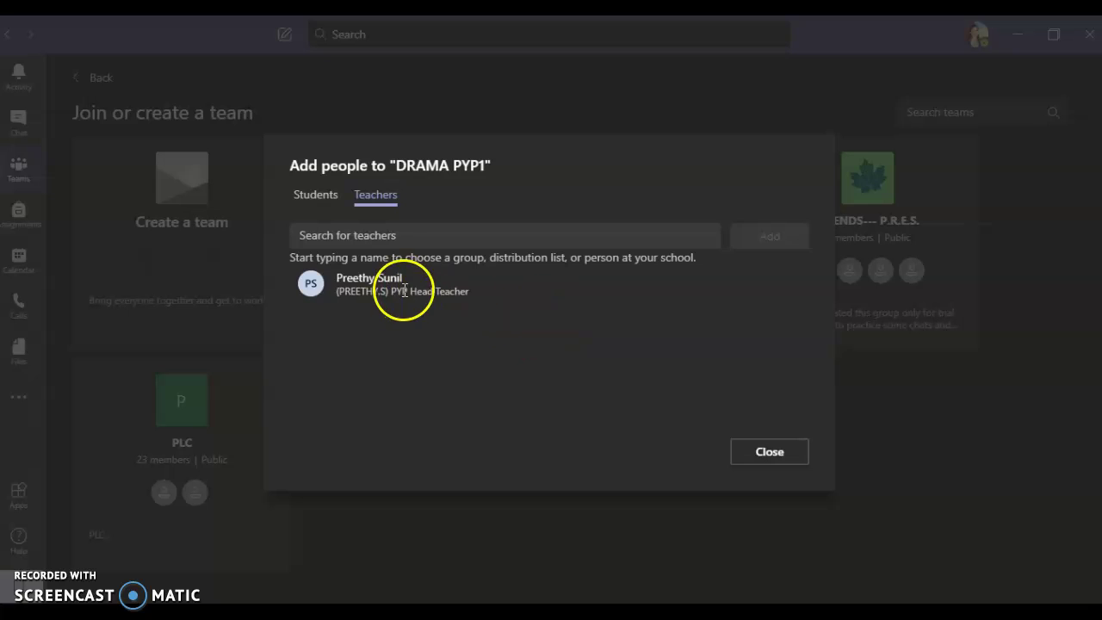
left_click(773, 458)
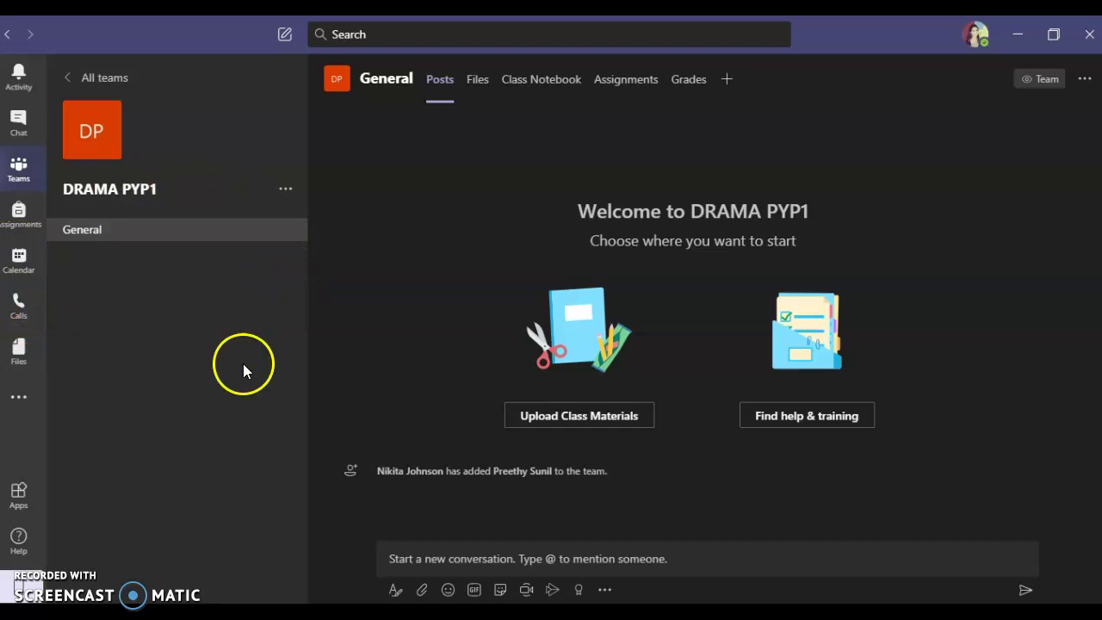
Manage the DRAMA PYP1 team and set the PYP Head Teacher's role to Member.
left_click(286, 190)
left_click(334, 222)
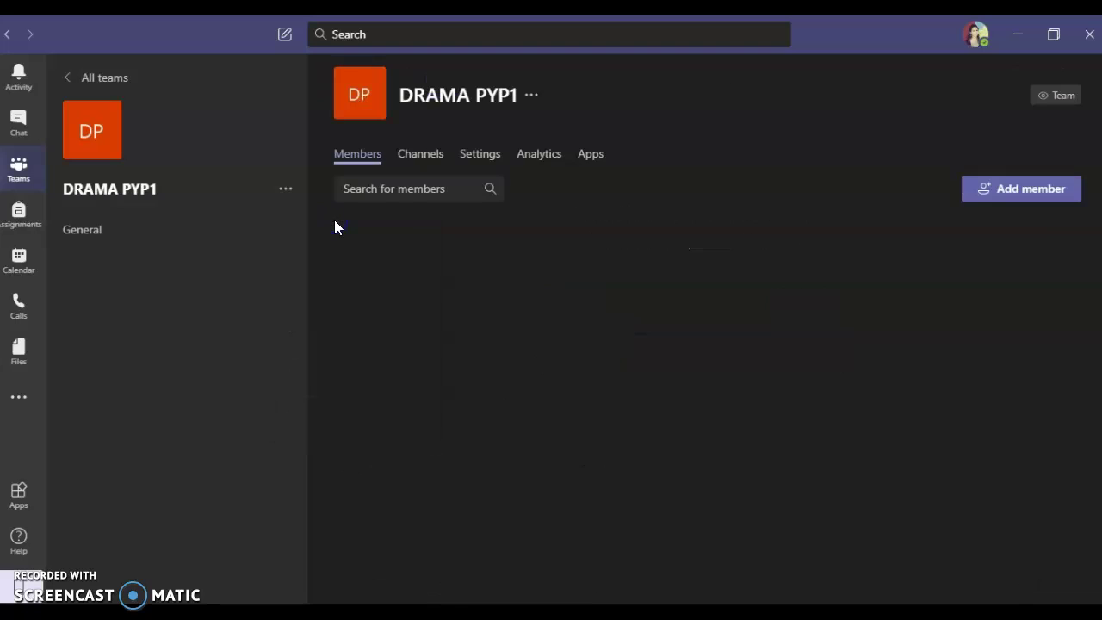
left_click(381, 202)
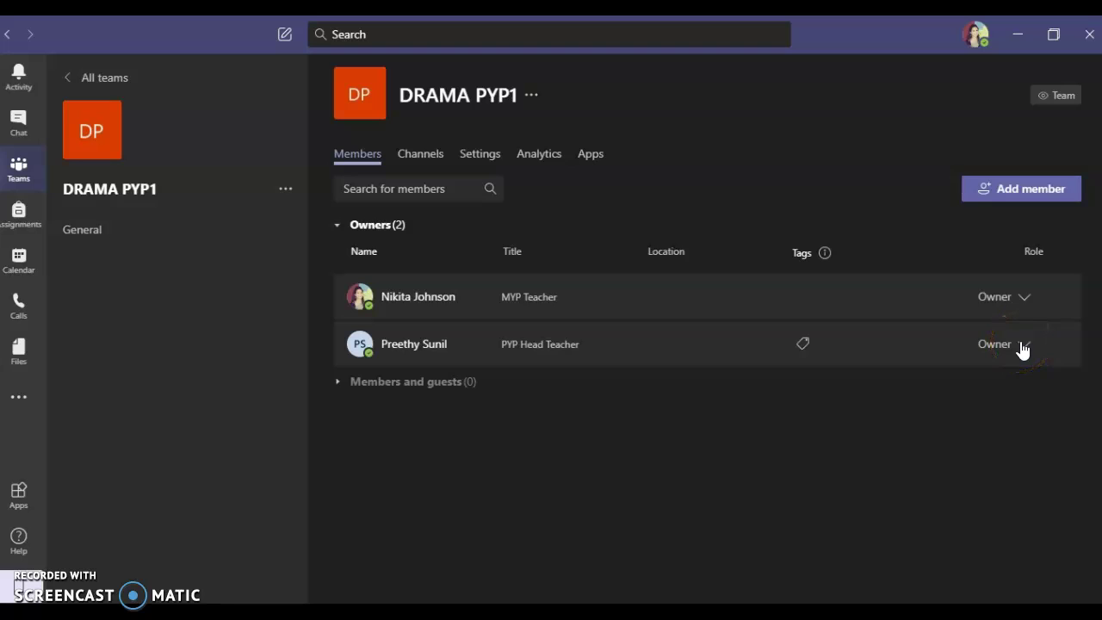
left_click(1022, 345)
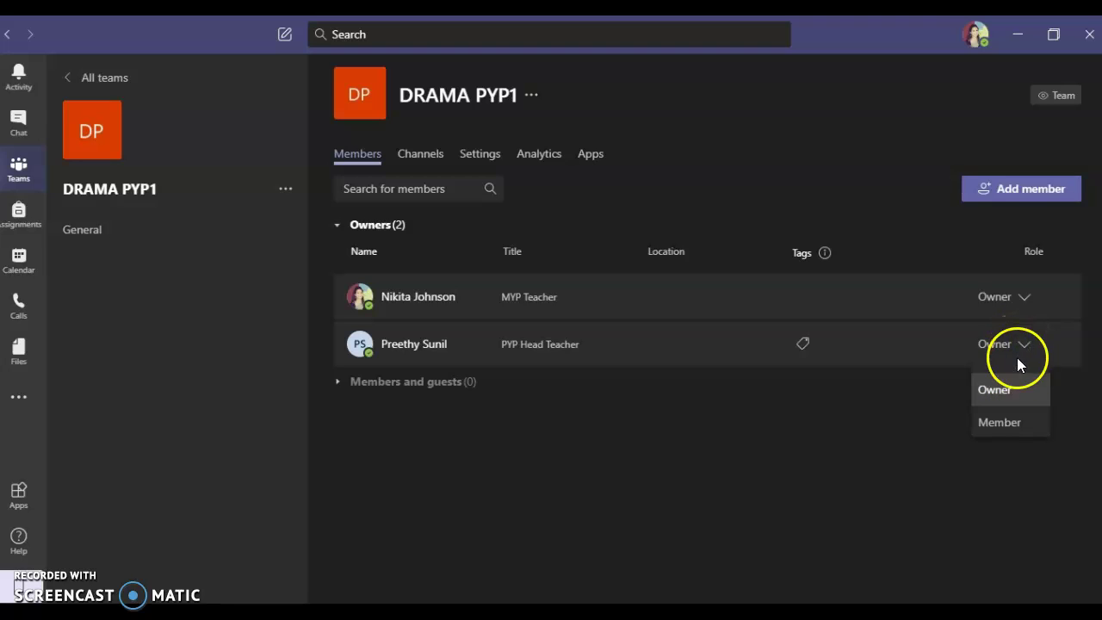
left_click(1000, 422)
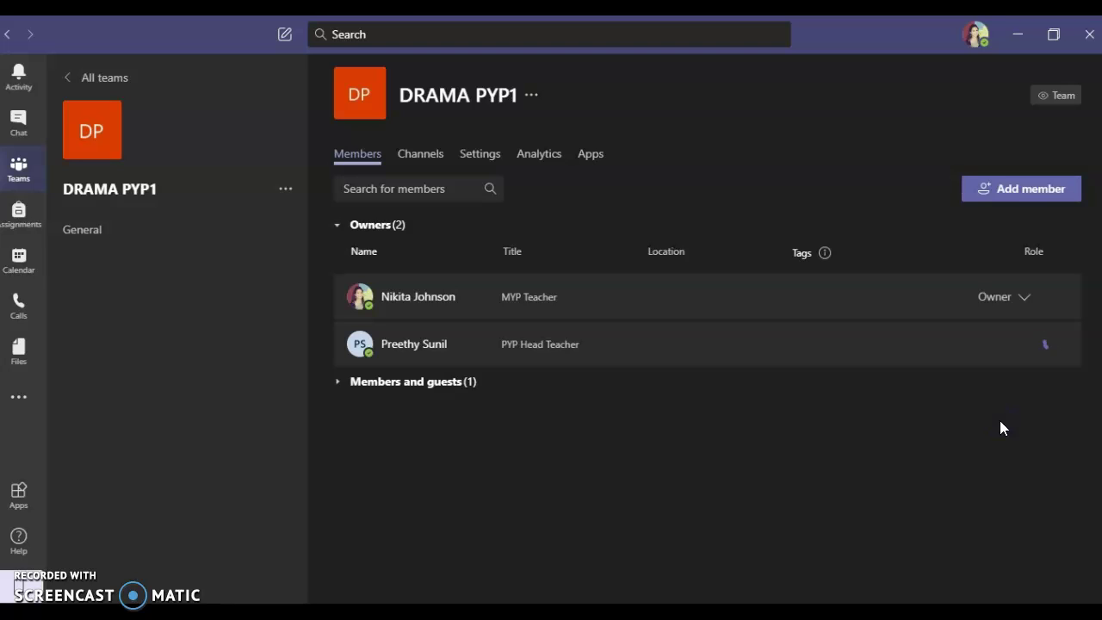
Expand the Members and guests list to check the moved teacher, and return to the team's General channel.
left_click(934, 419)
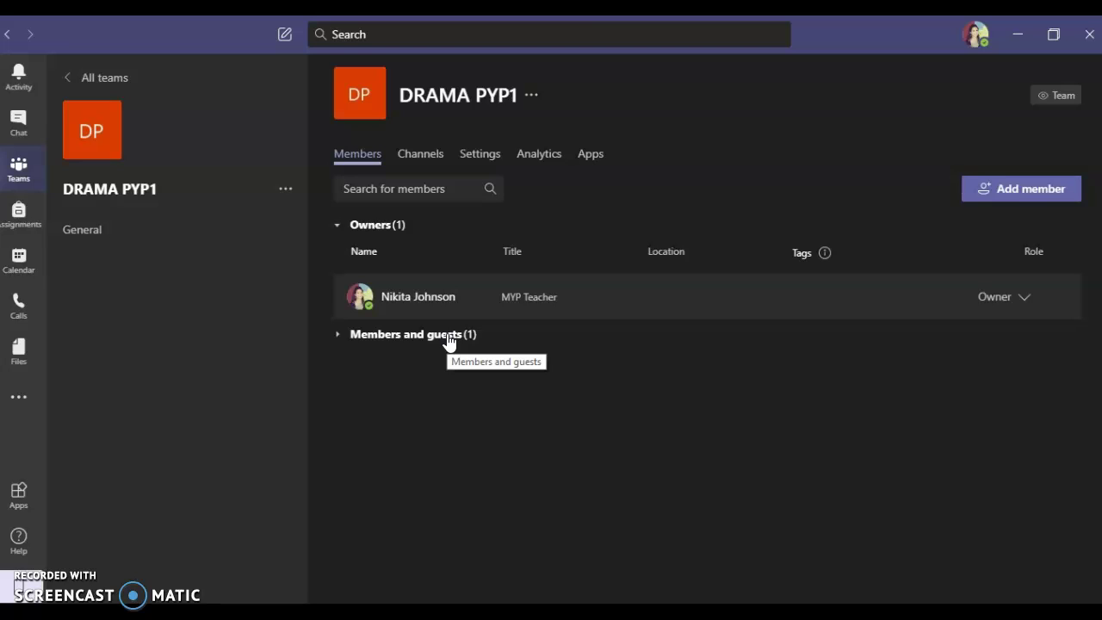
left_click(447, 340)
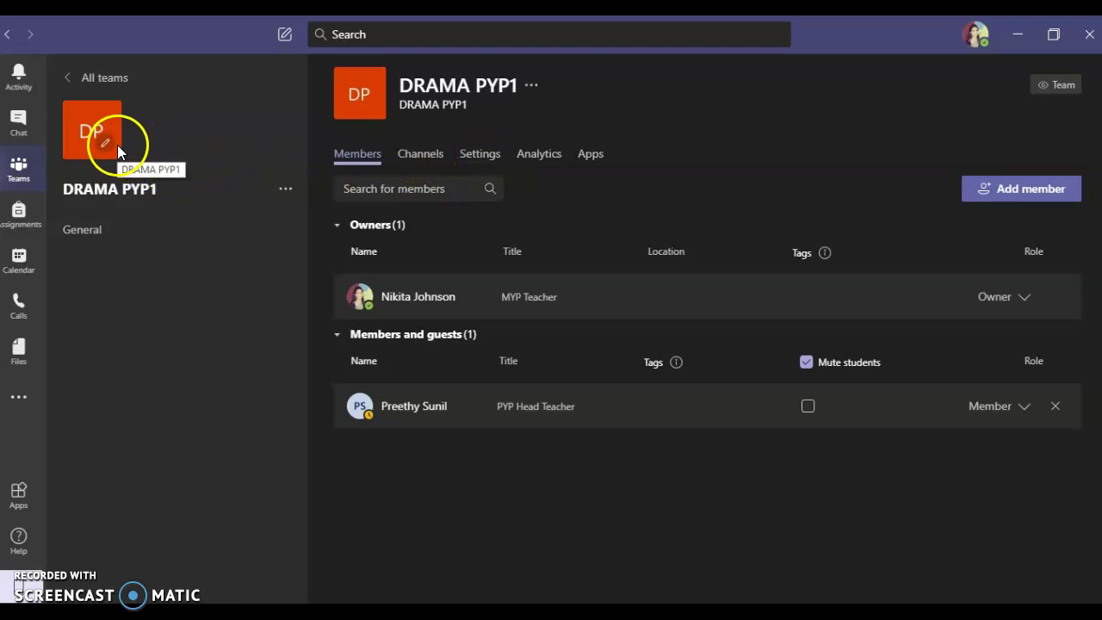
left_click(118, 236)
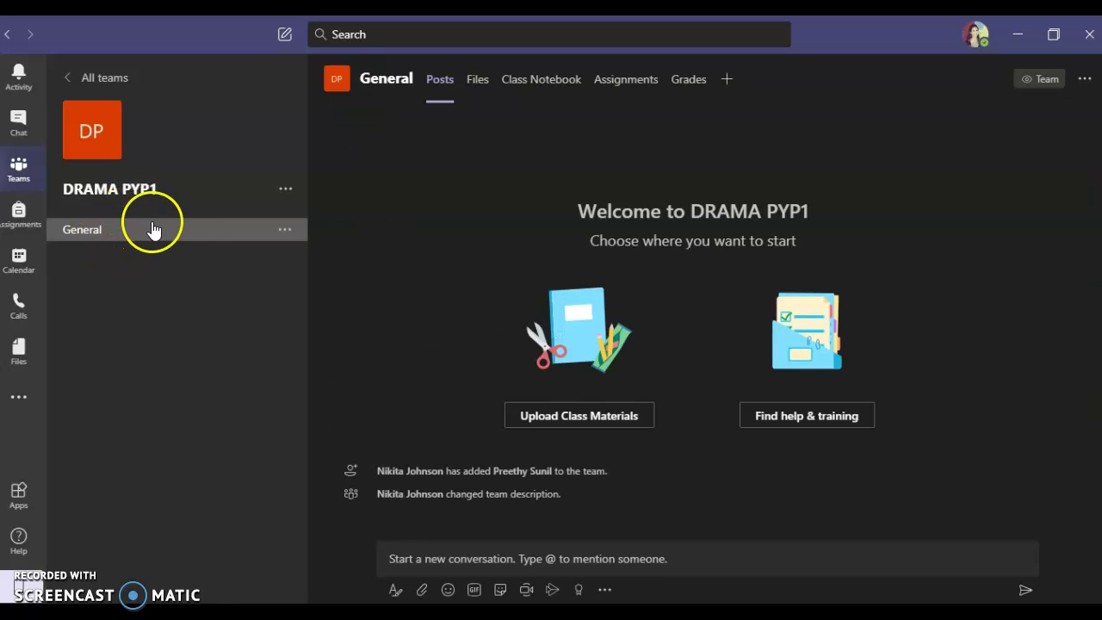